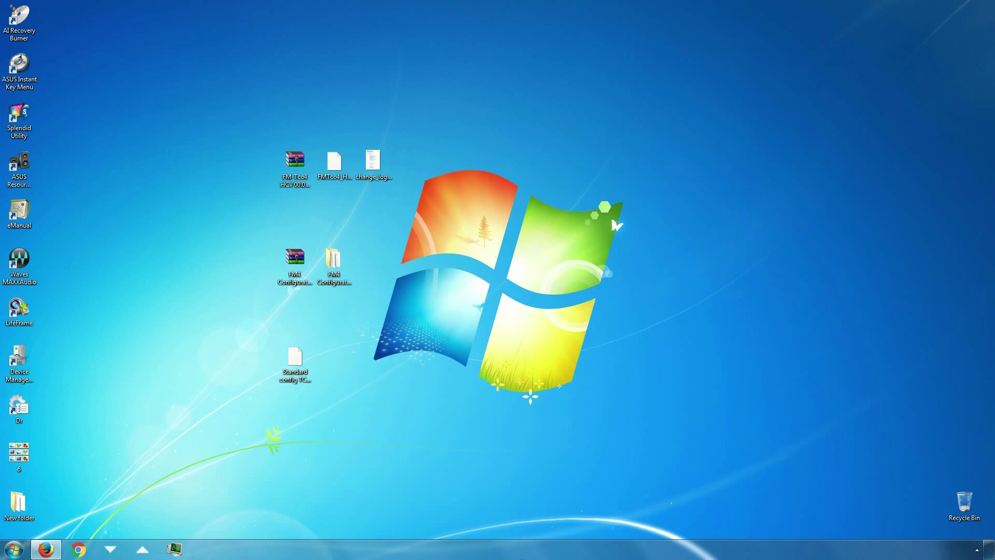
Step: Launch VCP.exe from the FM4 Configurator 00.02.34 folder and choose Tco4 HCV as the device type
double_click(334, 262)
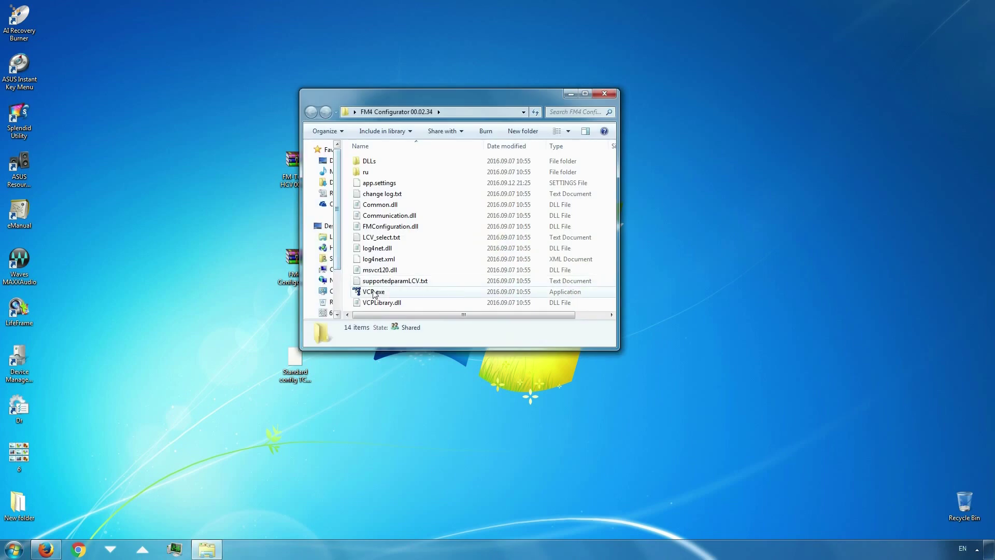
left_click(393, 295)
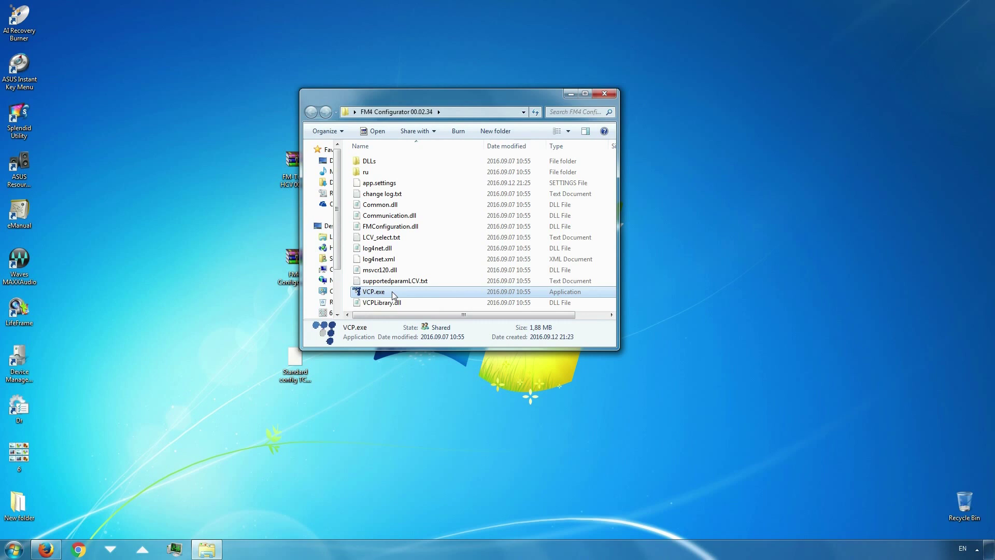
double_click(393, 294)
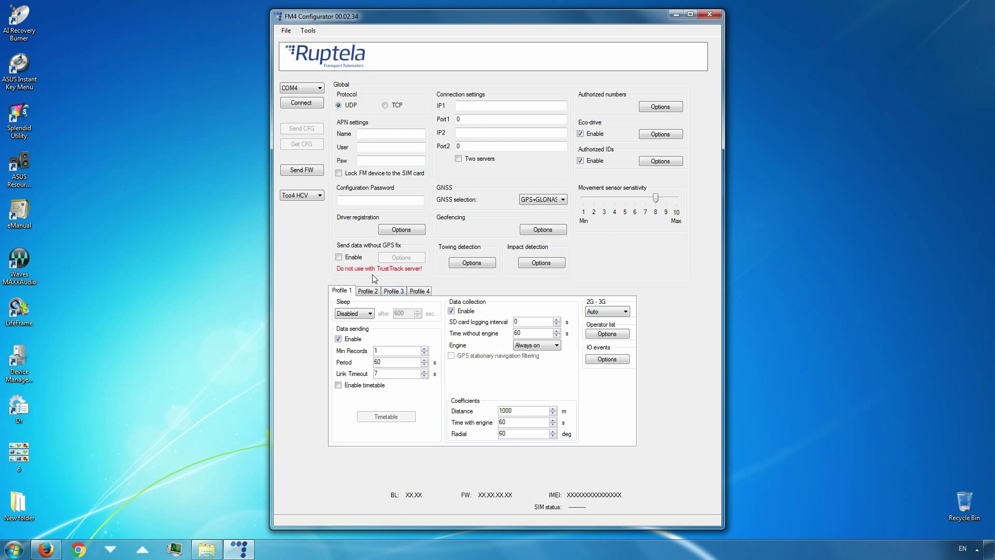
left_click(317, 199)
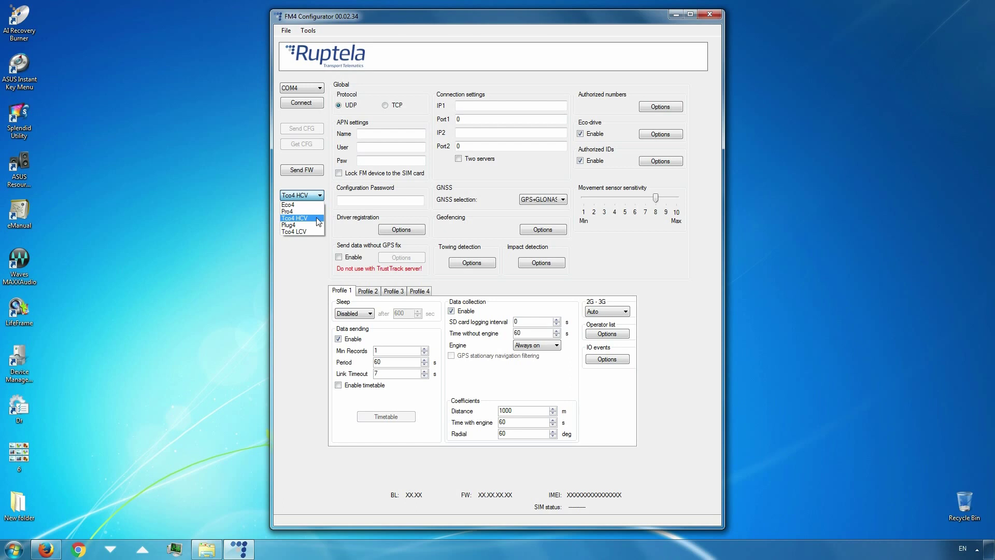
left_click(318, 218)
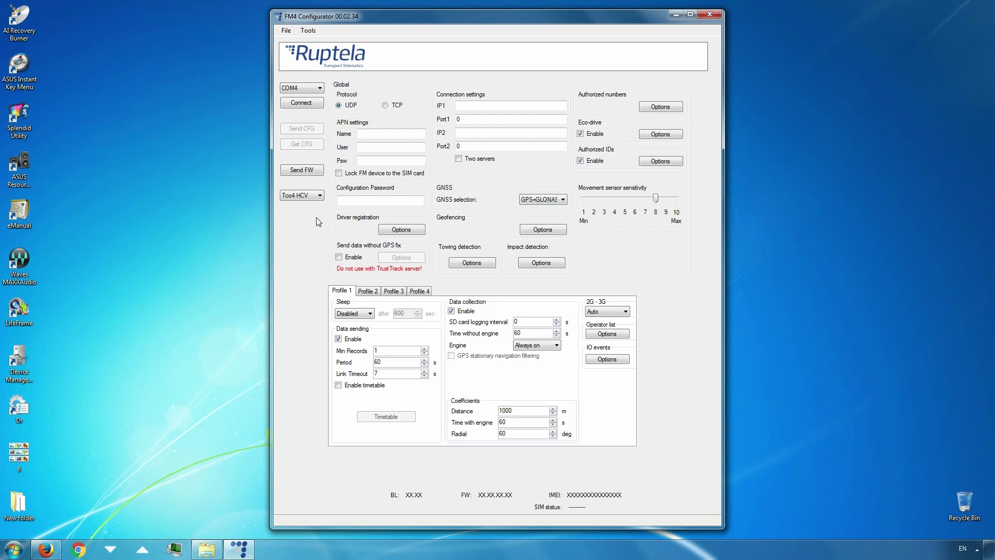
Step: Load the configuration file "Standard config TCO4 HCV (for clients).ft4c" and fill in the APN name
left_click(288, 33)
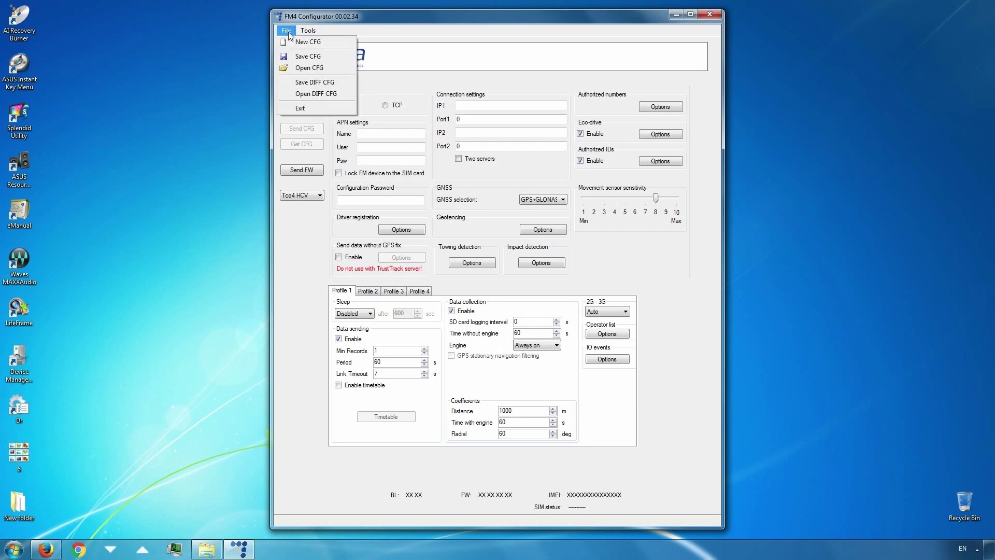
left_click(330, 69)
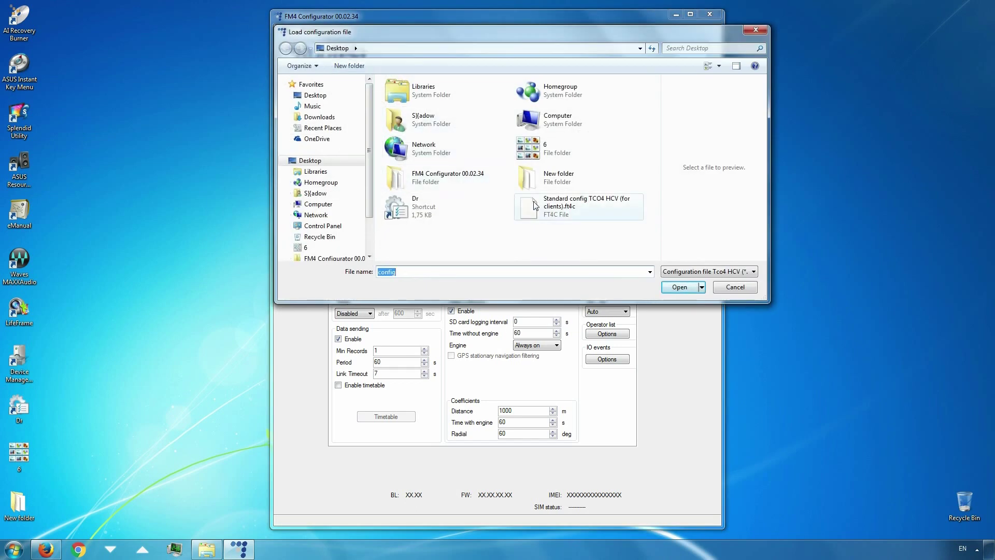
left_click(568, 213)
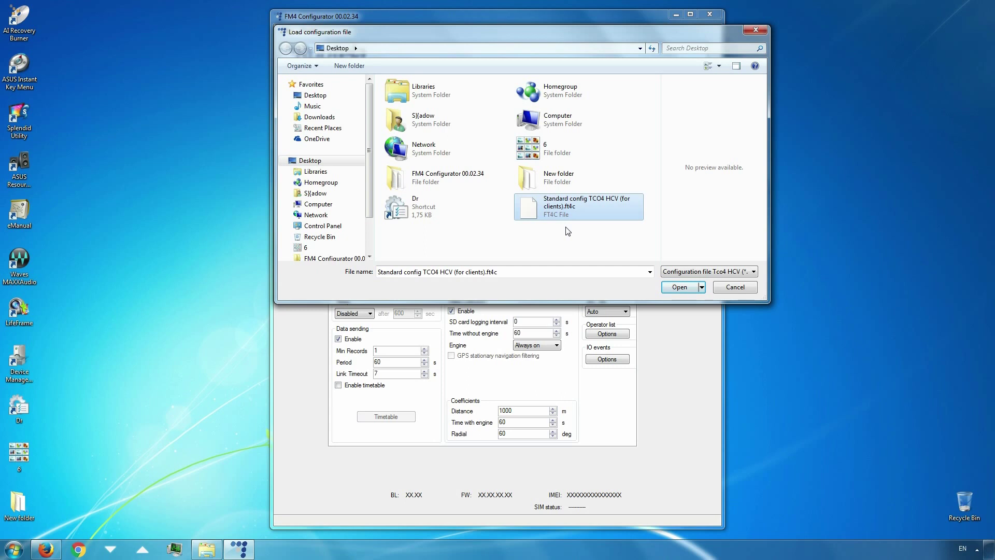
left_click(676, 288)
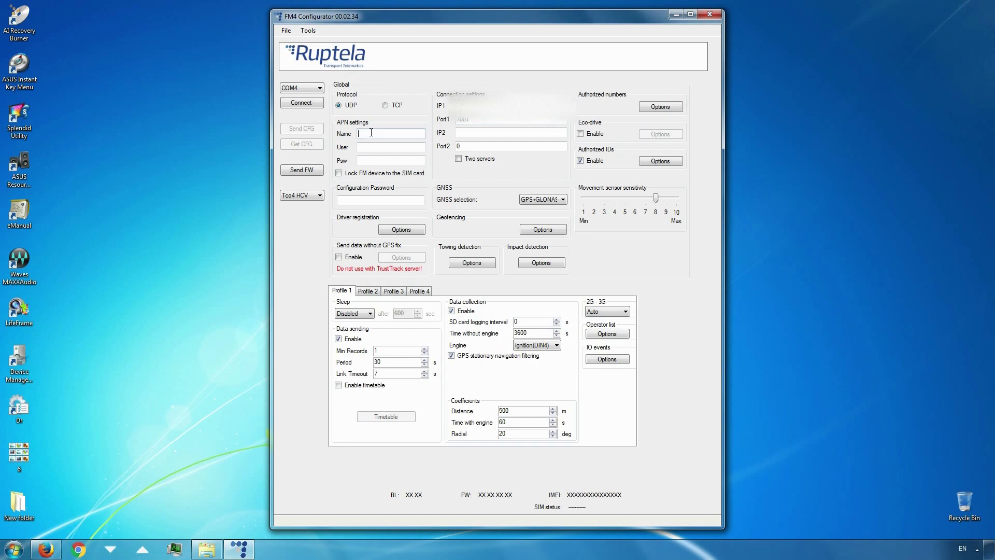
type("n.name")
Step: Open the IO event settings of Profile 1 and enable the CAN interface in FMS mode at speed 250
left_click(612, 362)
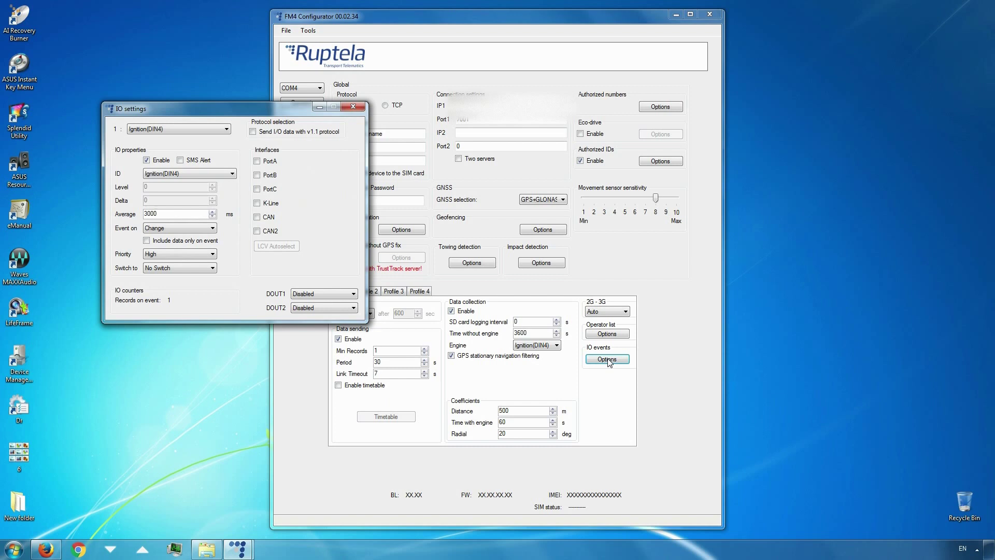
left_click_drag(273, 115, 522, 129)
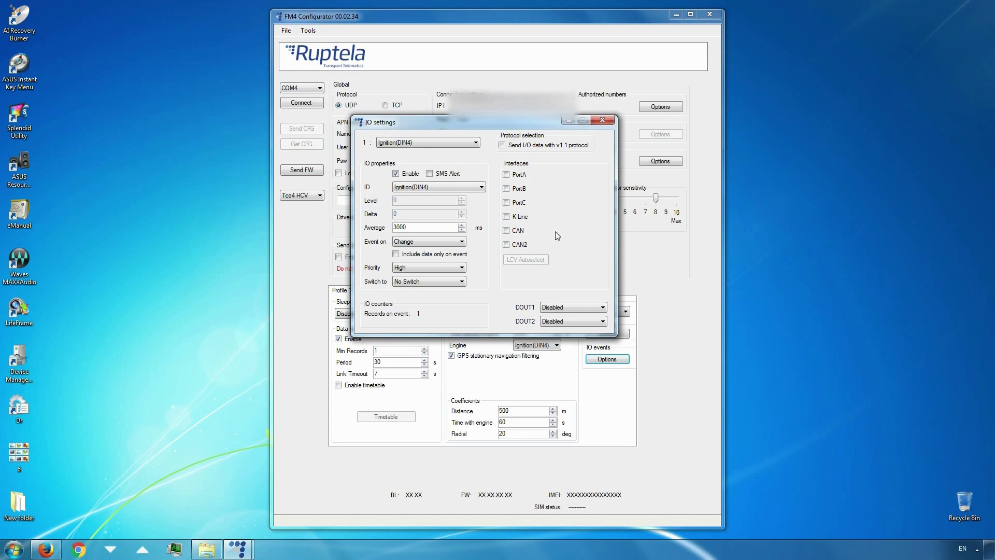
left_click(506, 230)
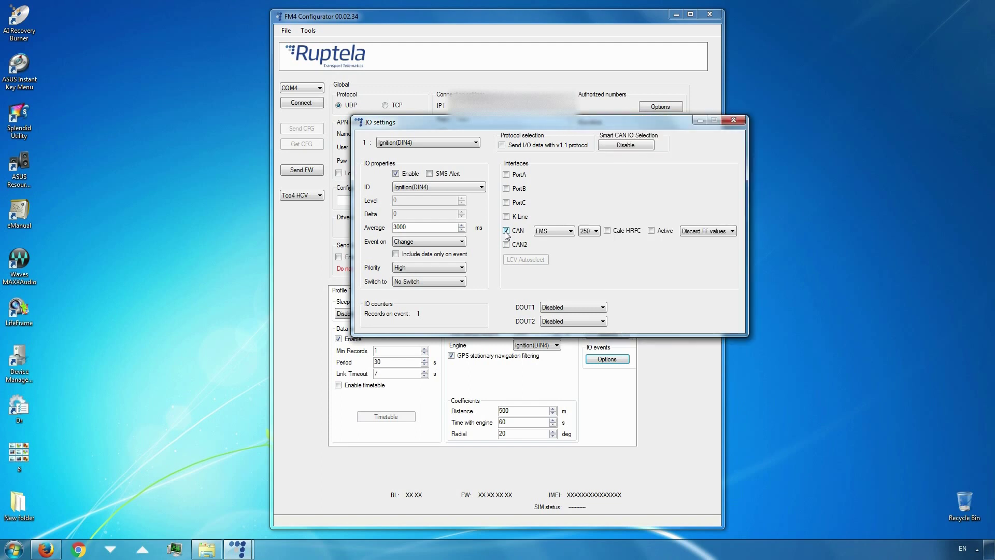
left_click(570, 236)
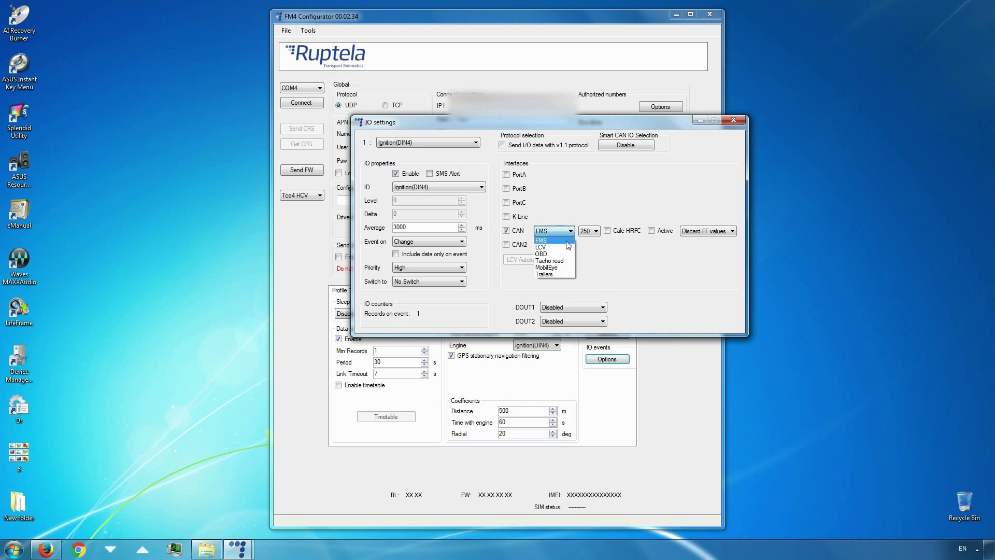
left_click(568, 242)
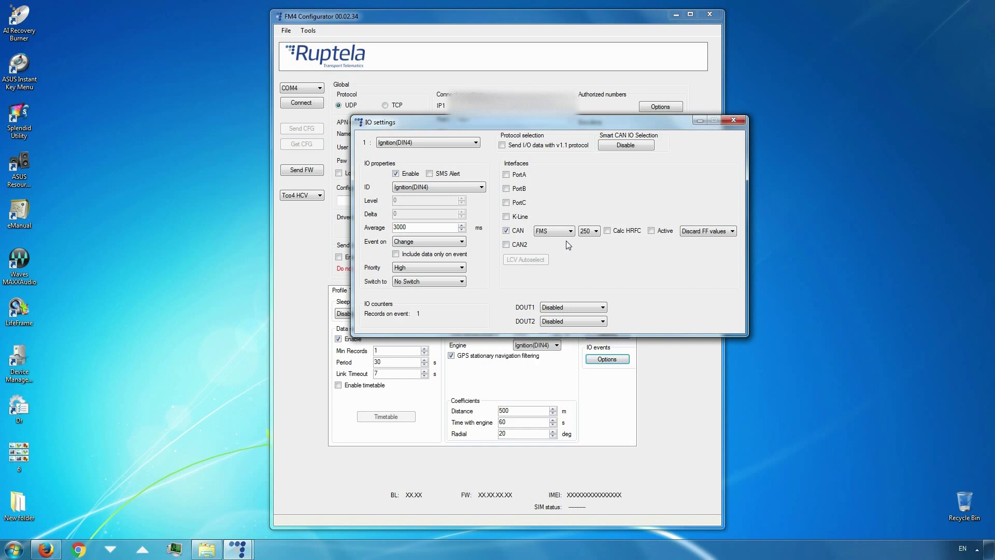
left_click(596, 232)
left_click(596, 241)
Step: Set the CAN2 interface to Tacho read at speed 250 and enable the K-Line interface
left_click(569, 247)
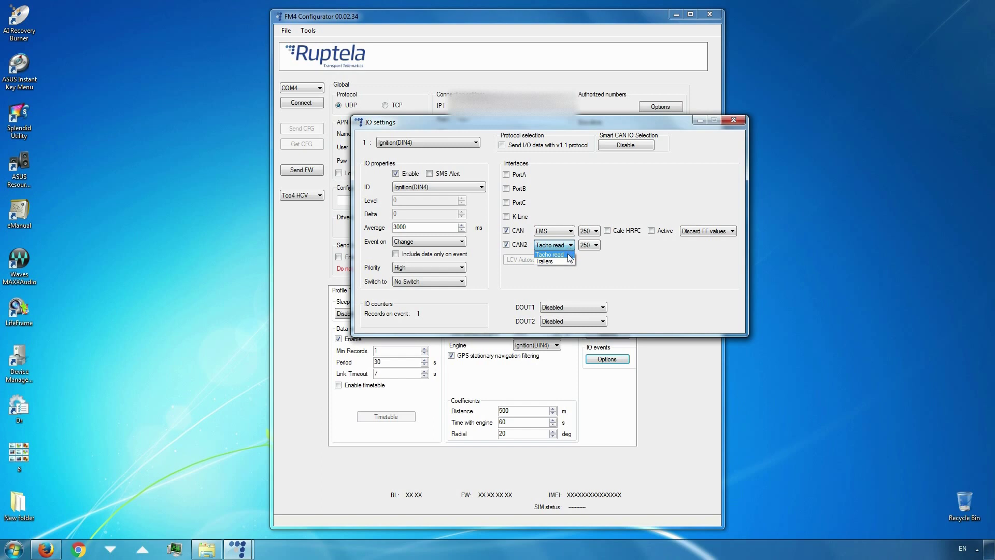
left_click(569, 254)
left_click(596, 247)
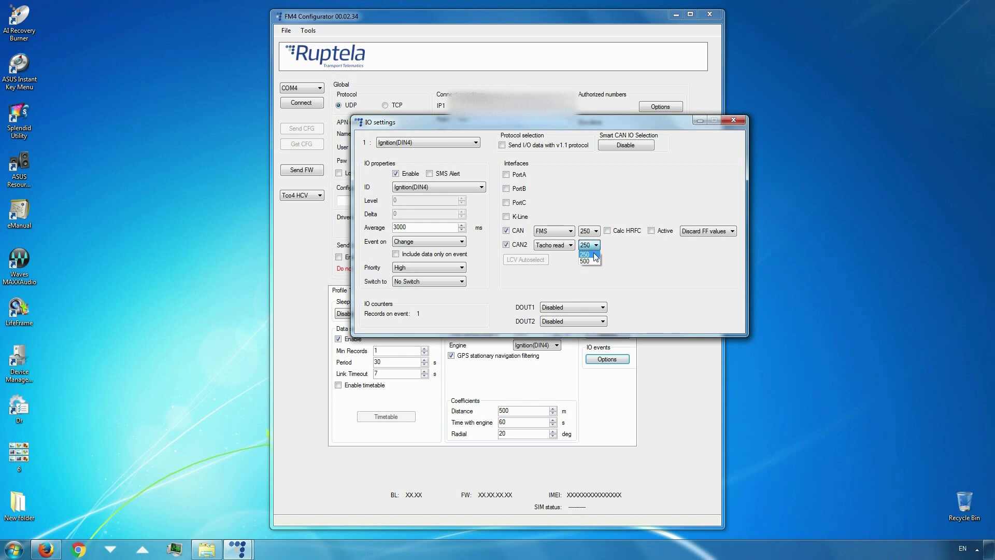
left_click(595, 254)
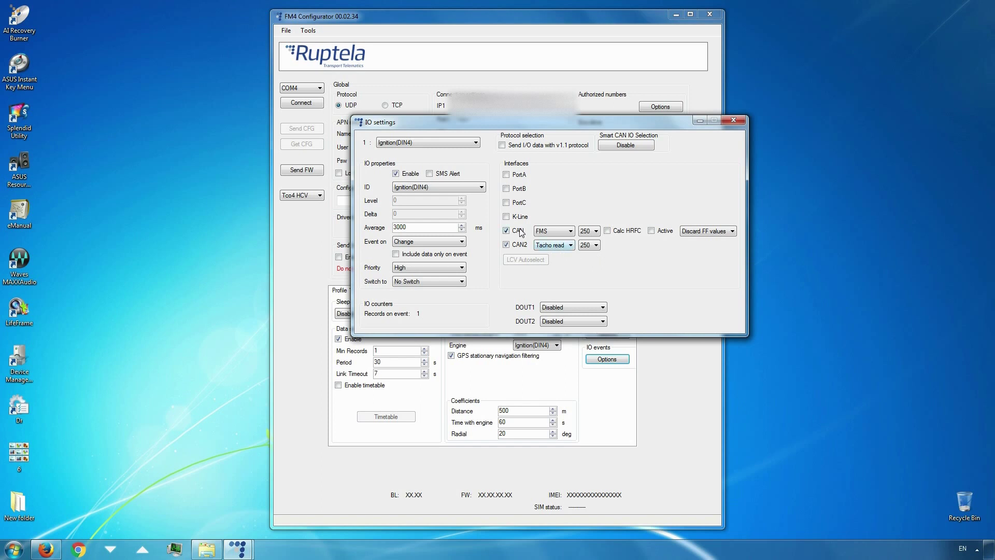
left_click(508, 218)
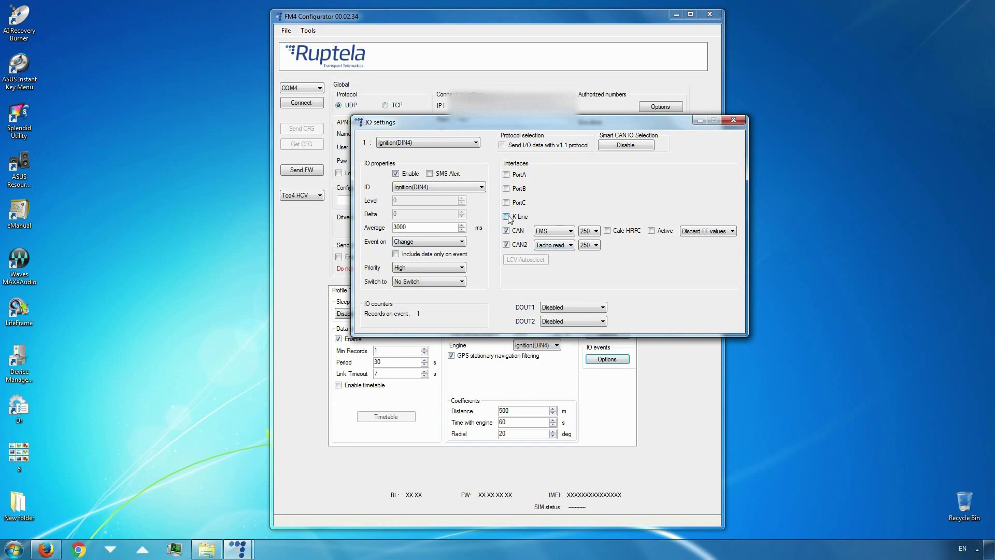
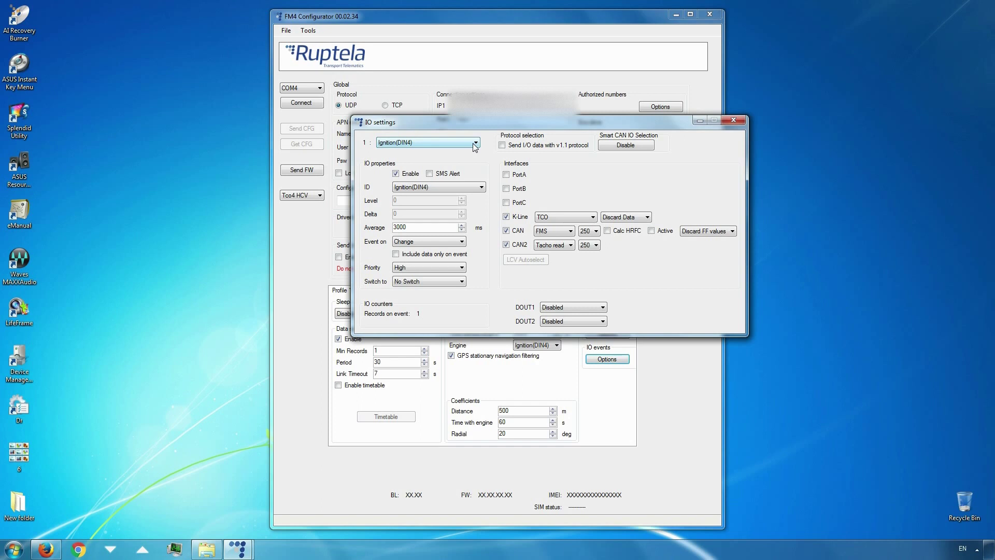
Step: Enable IO slot 21 with the ID CAN engine speed and clear its Average value
left_click(476, 143)
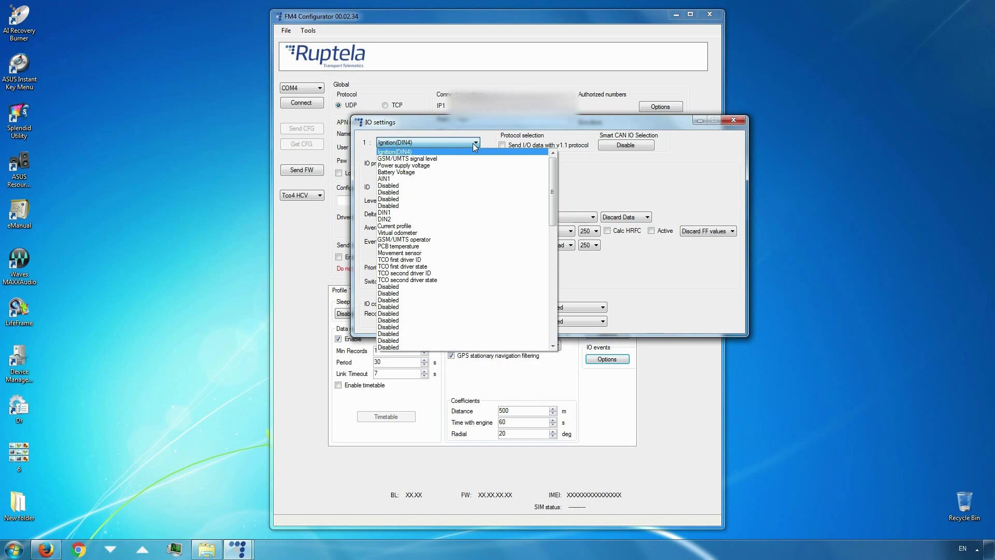
left_click(412, 287)
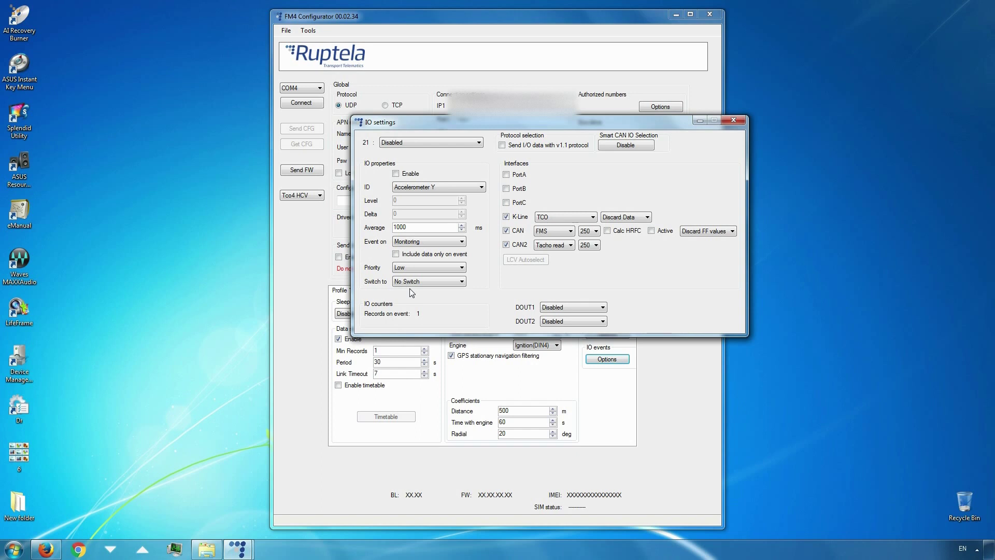
left_click(397, 175)
left_click(480, 188)
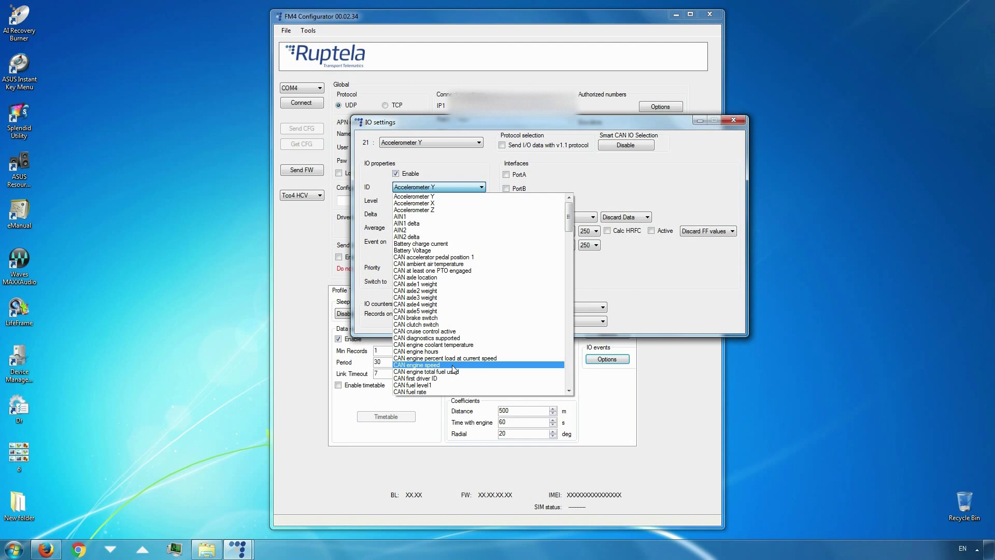
left_click(454, 366)
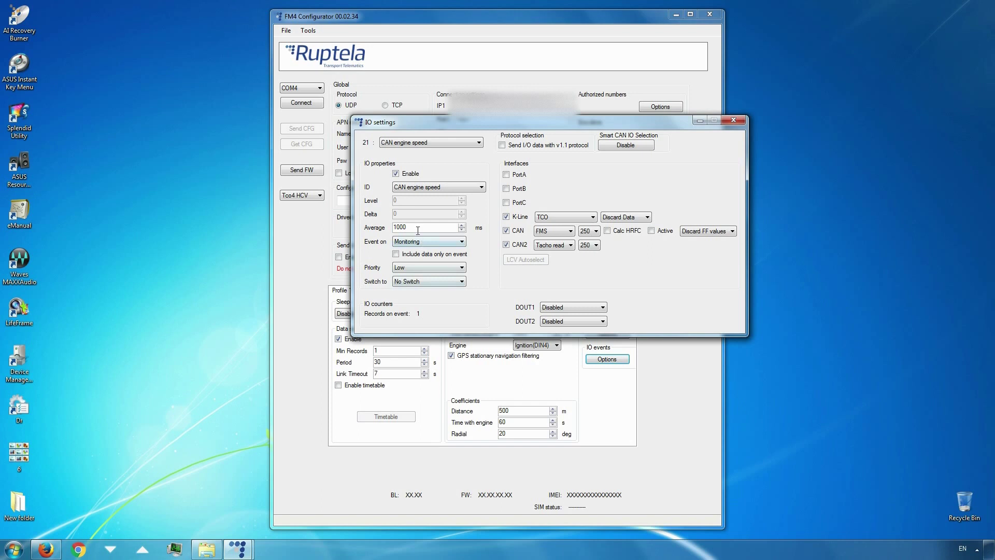
double_click(395, 228)
key("BackSpace")
Step: Enable IO slot 22 and assign it the ID CAN engine total fuel used
left_click(466, 142)
left_click(459, 158)
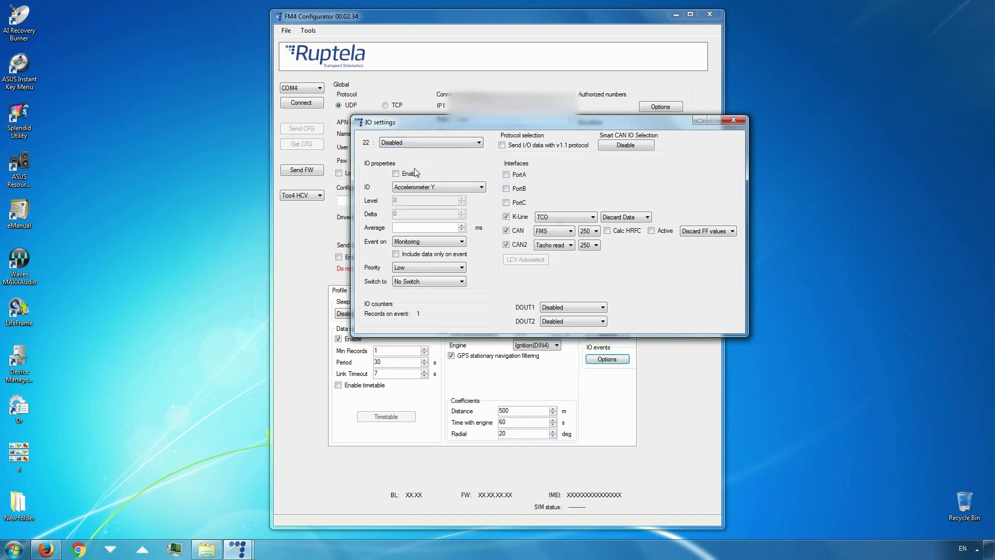
left_click(396, 174)
left_click(452, 187)
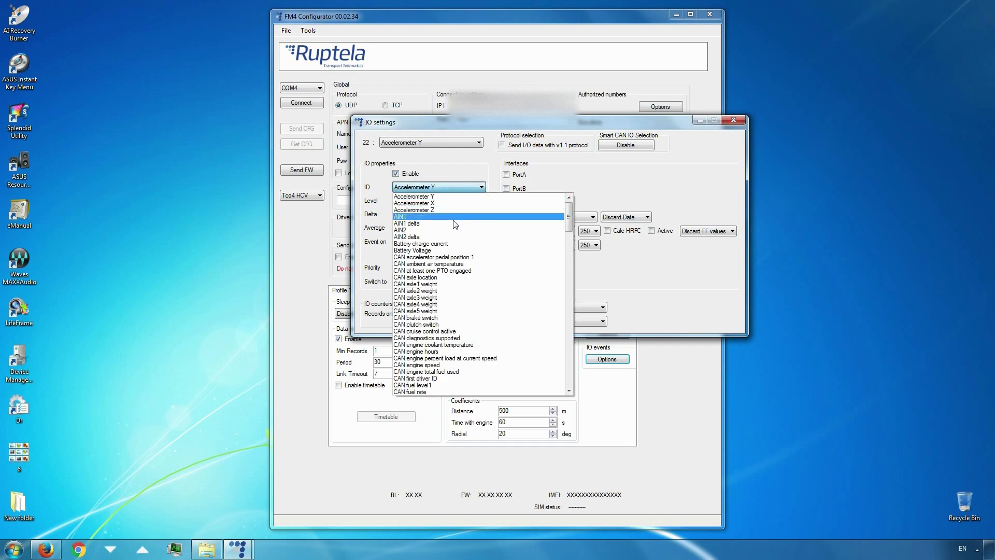
left_click(448, 371)
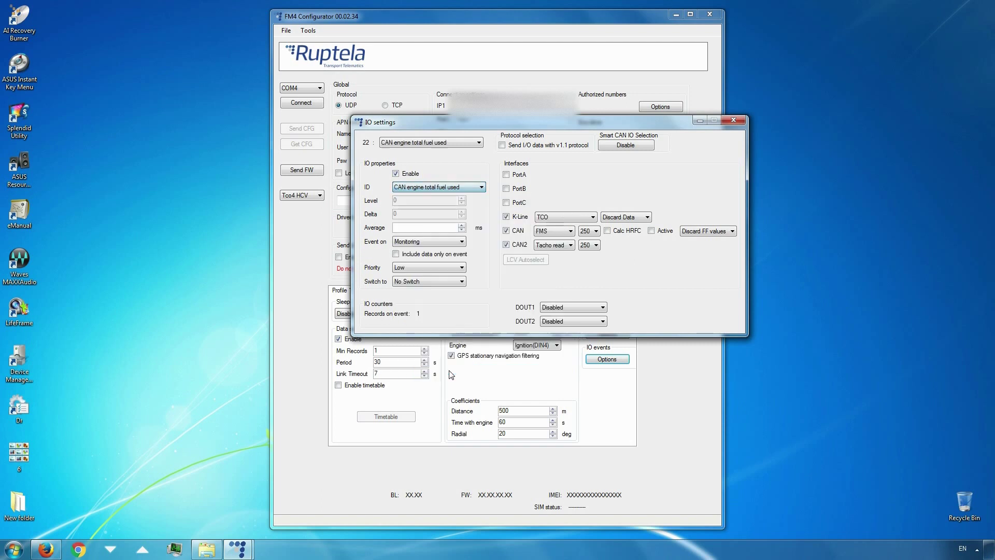
Step: Enable IO slot 23 and assign it the ID CAN fuel level1
left_click(461, 144)
left_click(451, 162)
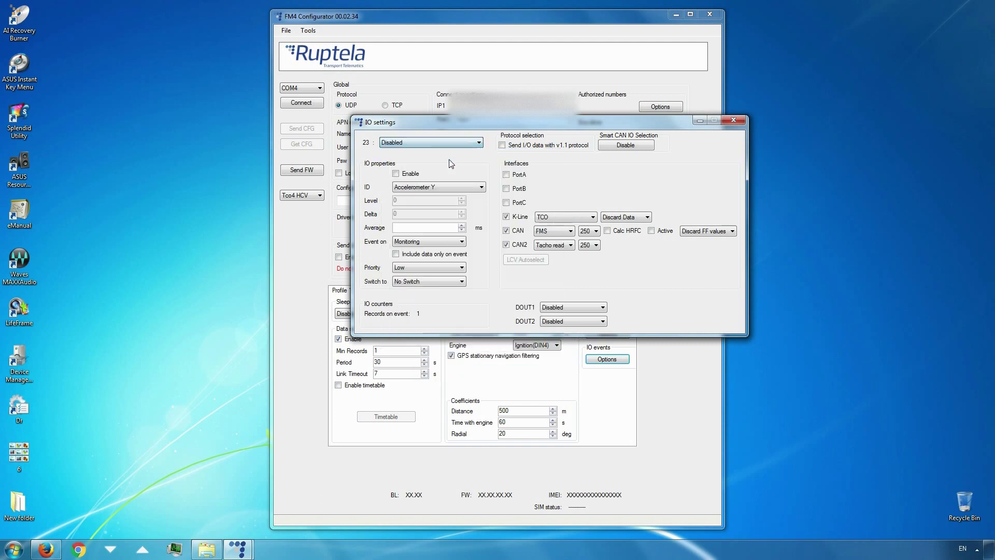
left_click(396, 173)
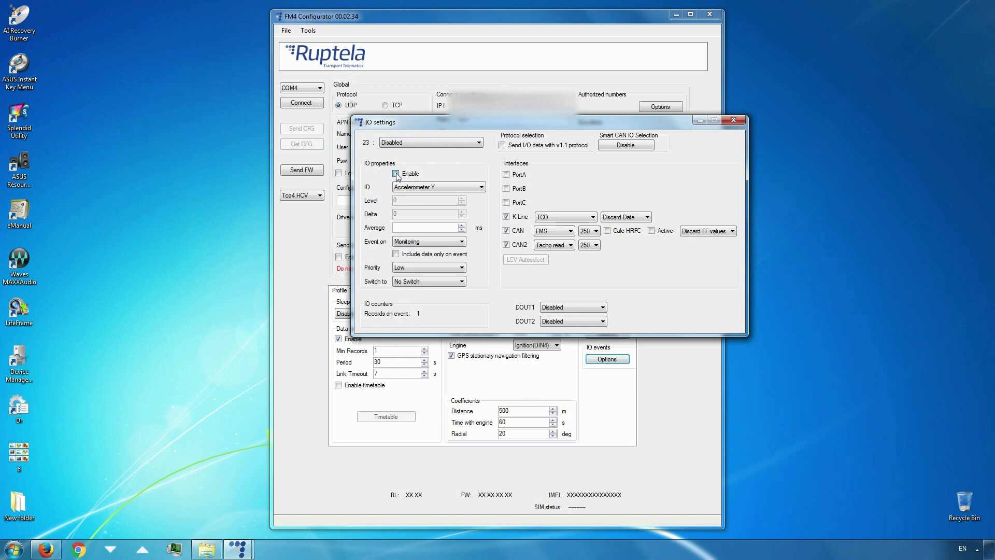
left_click(470, 189)
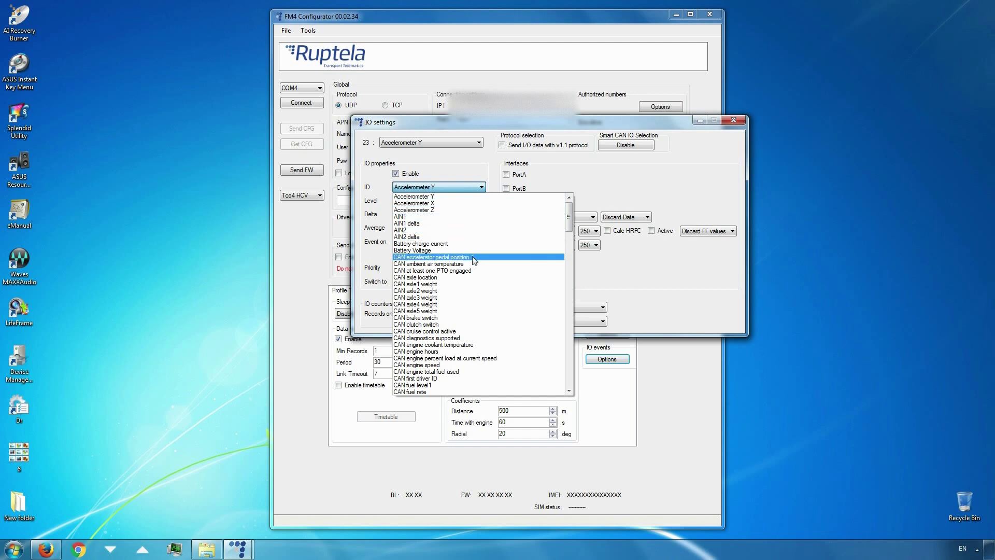
left_click(437, 384)
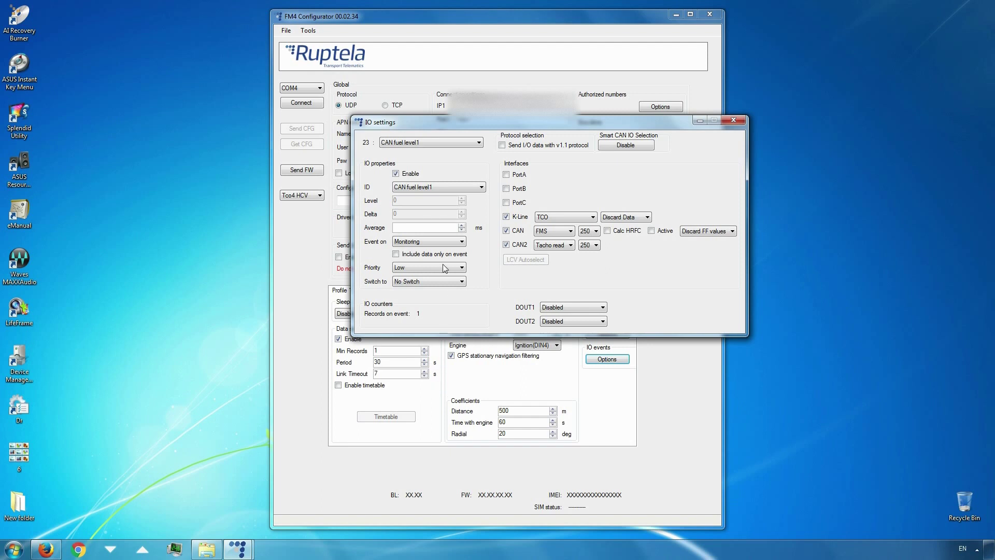
Step: Enable IO slot 24 and assign it the ID CAN high resolution total vehicle distance
left_click(446, 143)
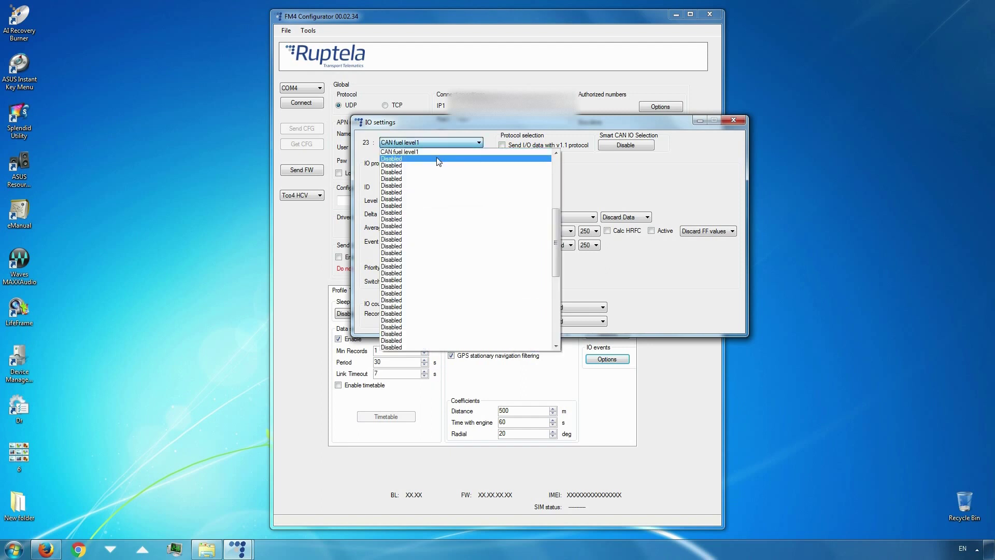
left_click(440, 160)
left_click(396, 174)
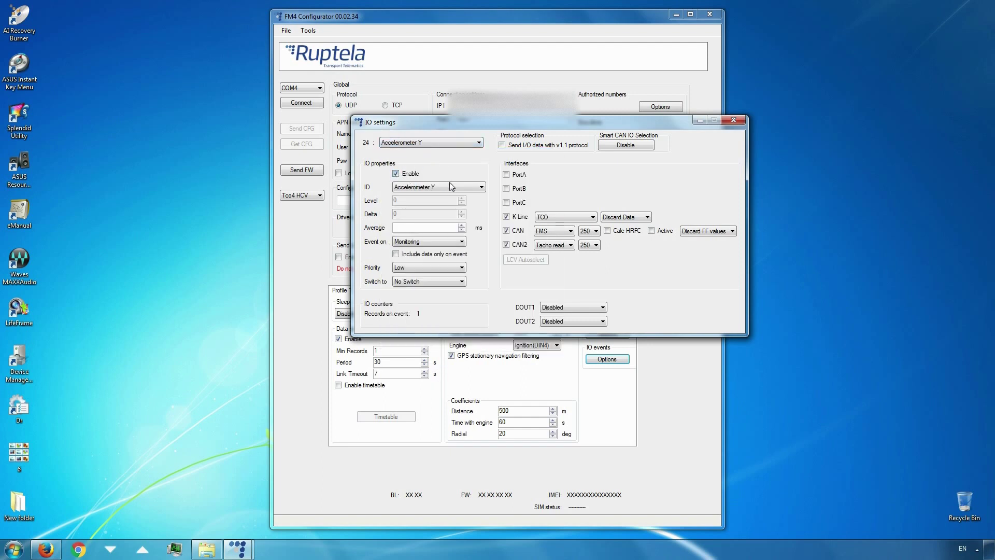
left_click(467, 188)
scroll(476, 243, "down", 1)
scroll(475, 244, "down", 2)
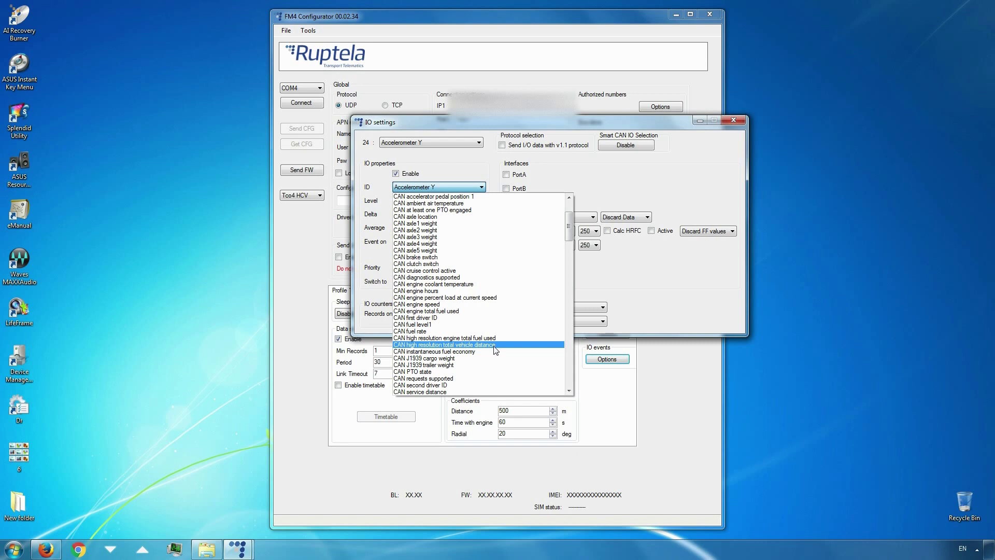
left_click(495, 346)
Step: Enable IO slot 25 and assign it the ID CAN wheel based speed
left_click(434, 144)
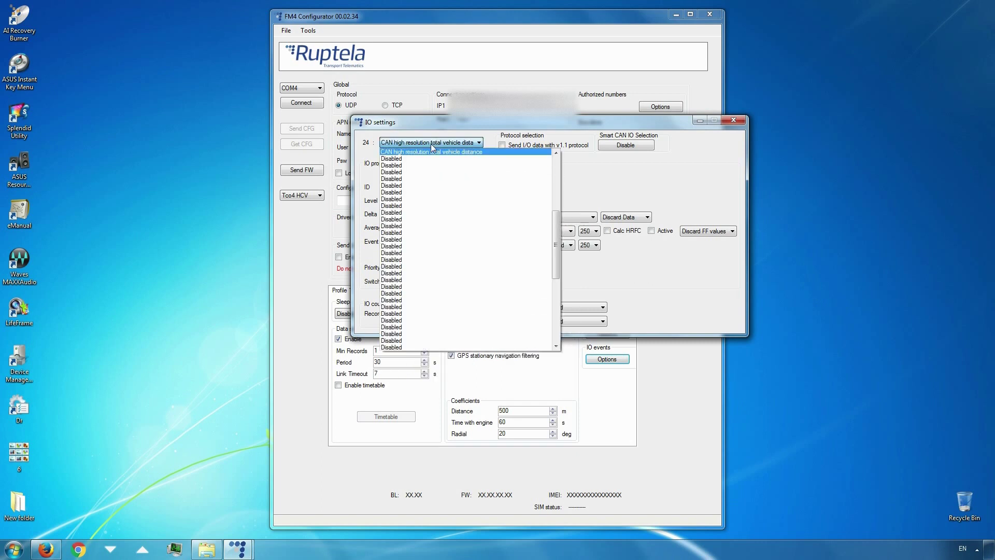
left_click(420, 159)
left_click(396, 174)
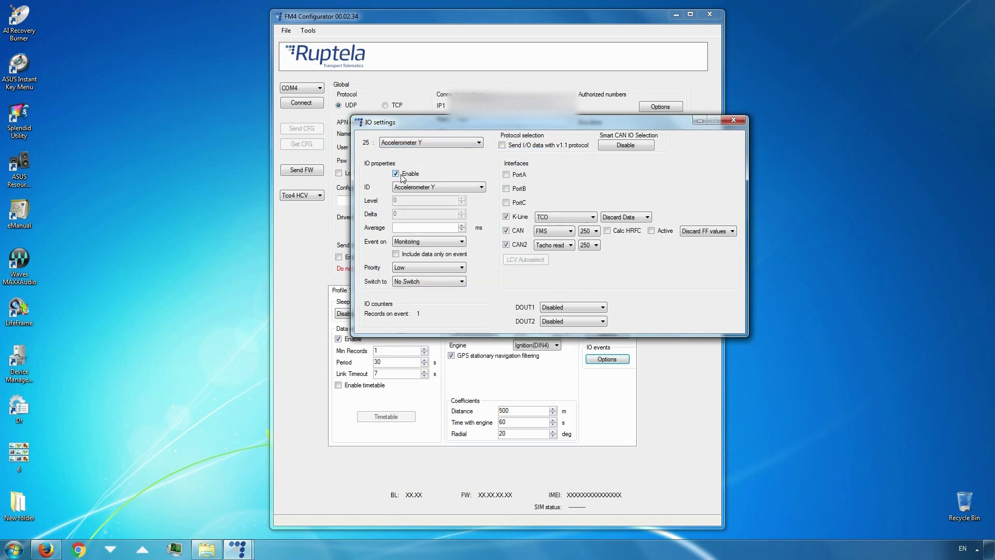
left_click(466, 188)
scroll(490, 228, "down", 2)
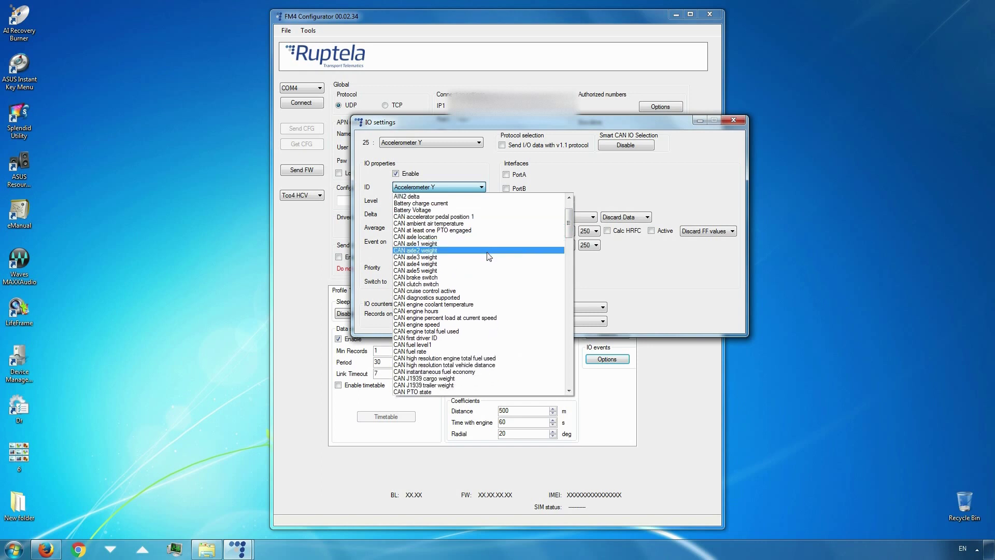
scroll(487, 278, "down", 2)
scroll(486, 290, "down", 3)
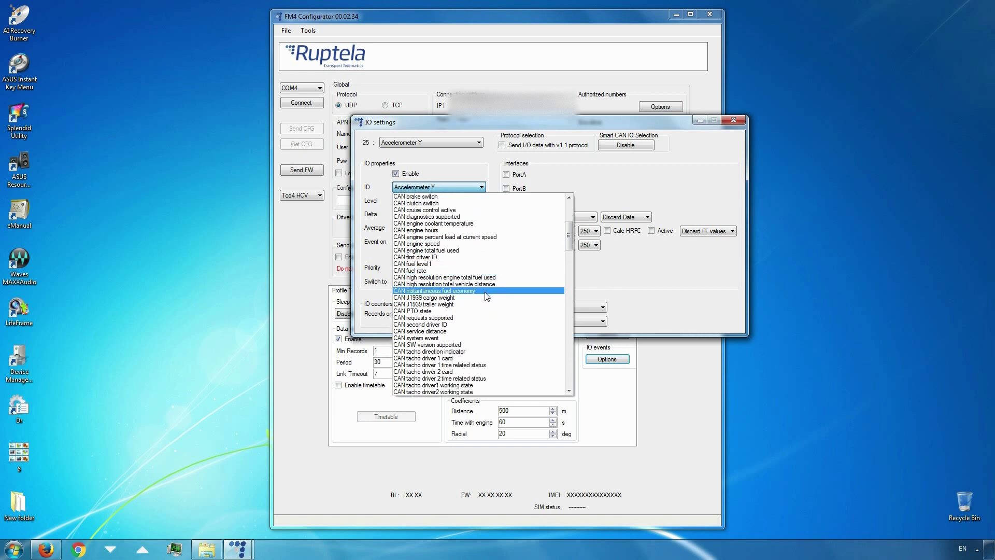
scroll(487, 296, "down", 4)
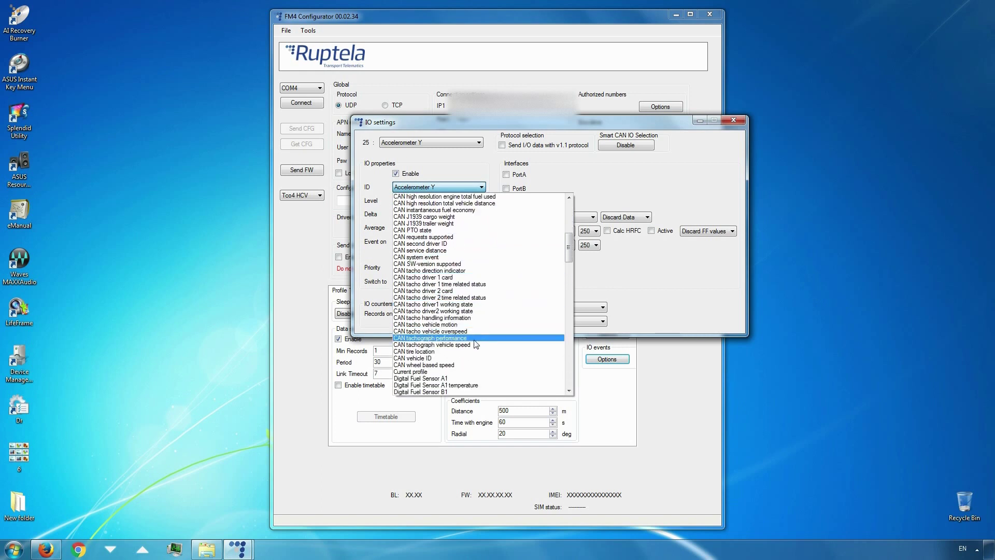
left_click(469, 365)
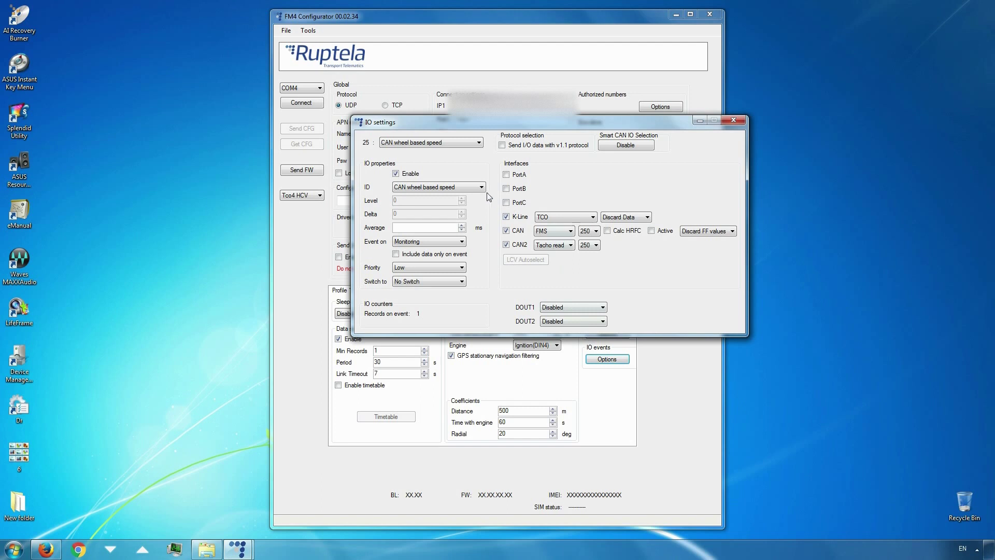
Step: Set the priority of the TCO first driver ID event in IO slot 17 to High
left_click(467, 144)
scroll(472, 166, "up", 4)
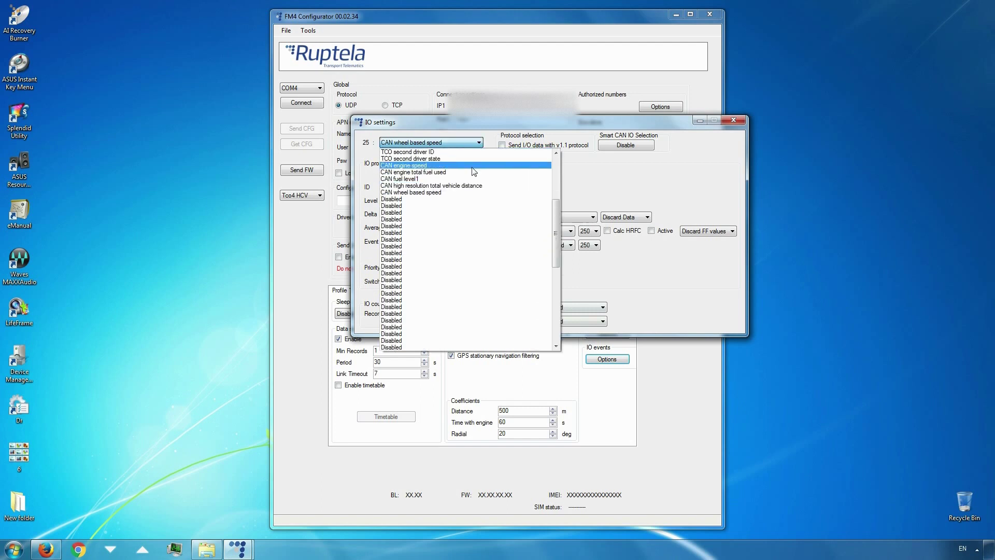
scroll(474, 179, "up", 1)
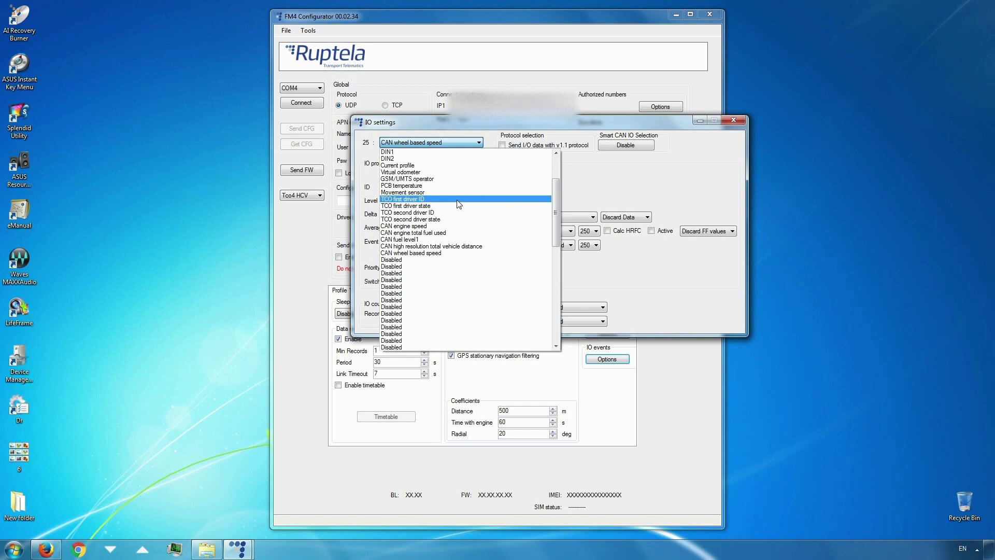
left_click(458, 200)
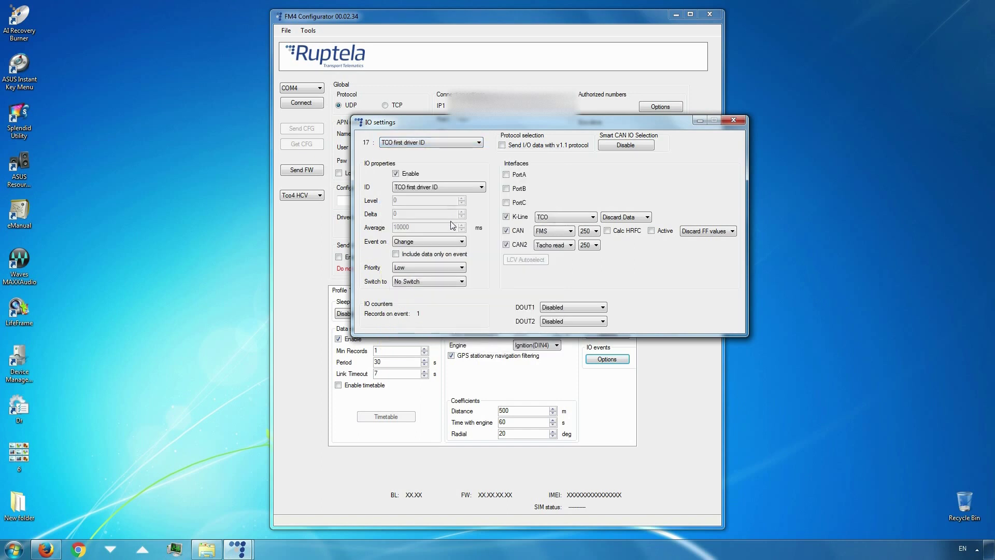
left_click(449, 267)
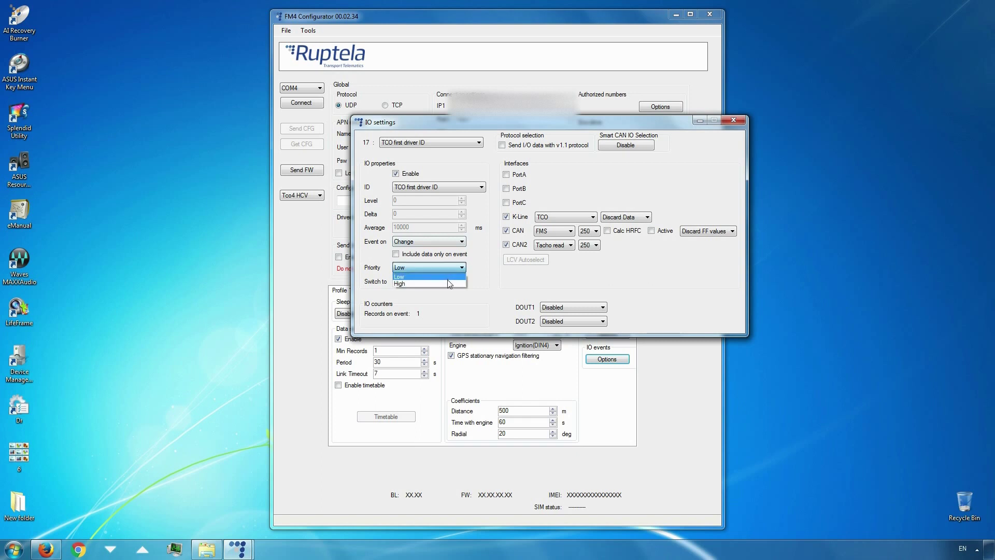
left_click(447, 283)
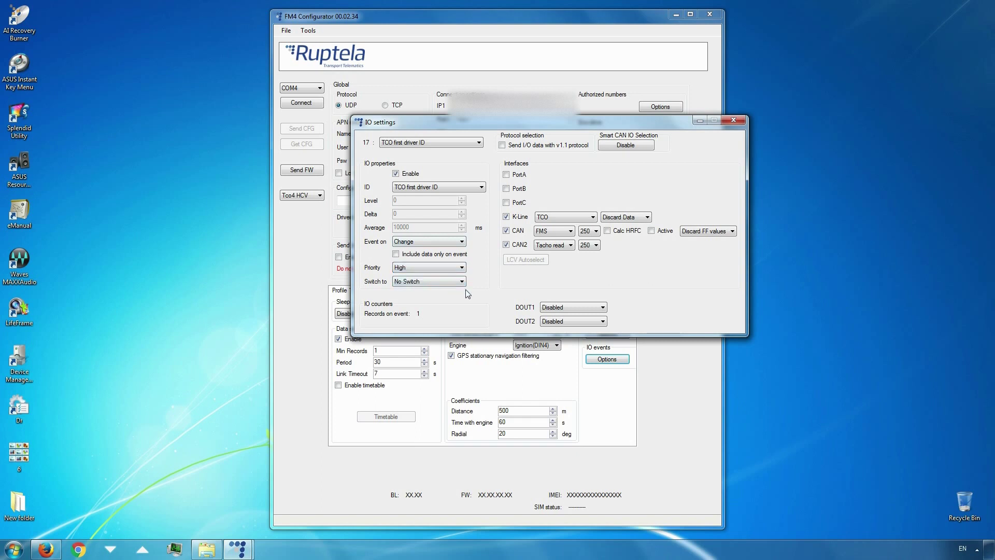
Step: Set the priority of the TCO first driver state event in IO slot 18 to High
left_click(464, 143)
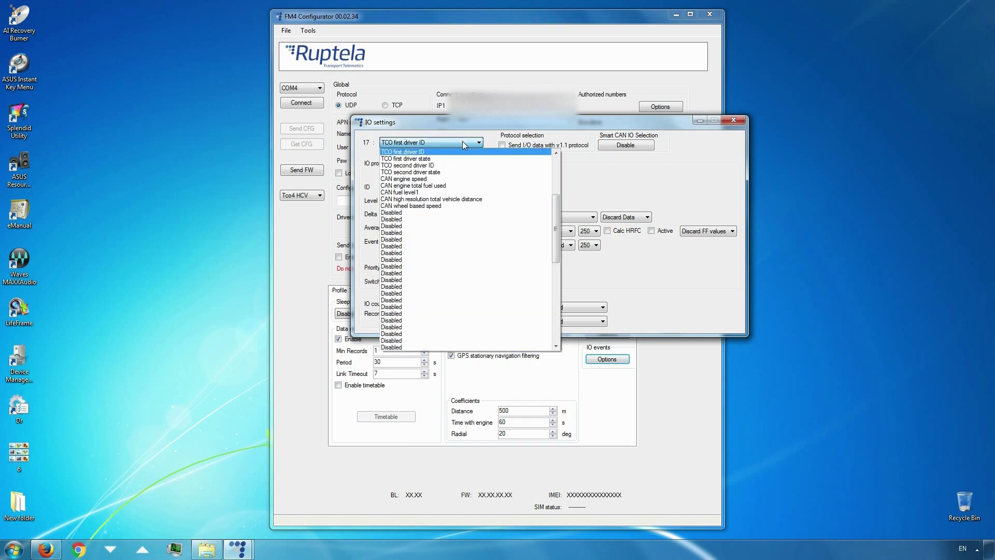
left_click(459, 159)
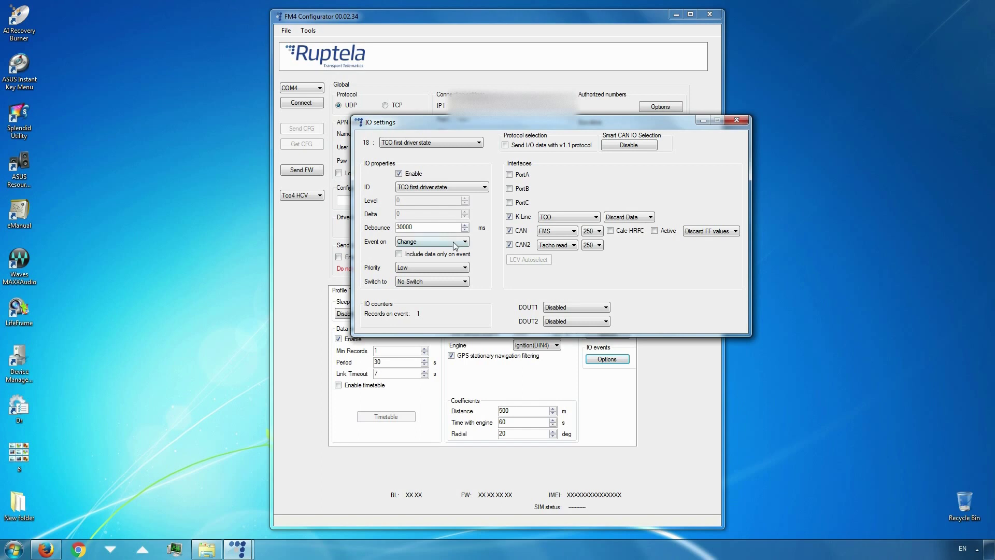
left_click(451, 269)
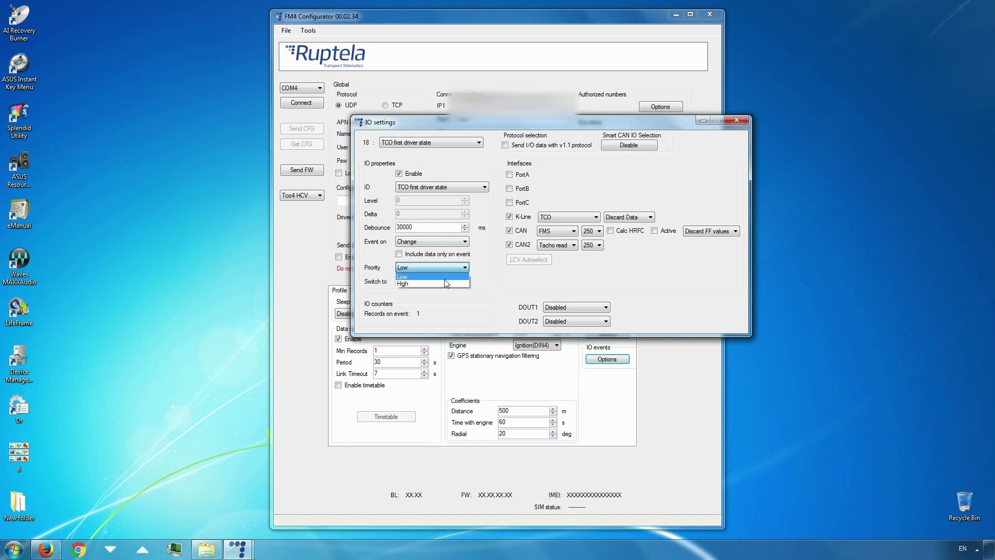
left_click(444, 282)
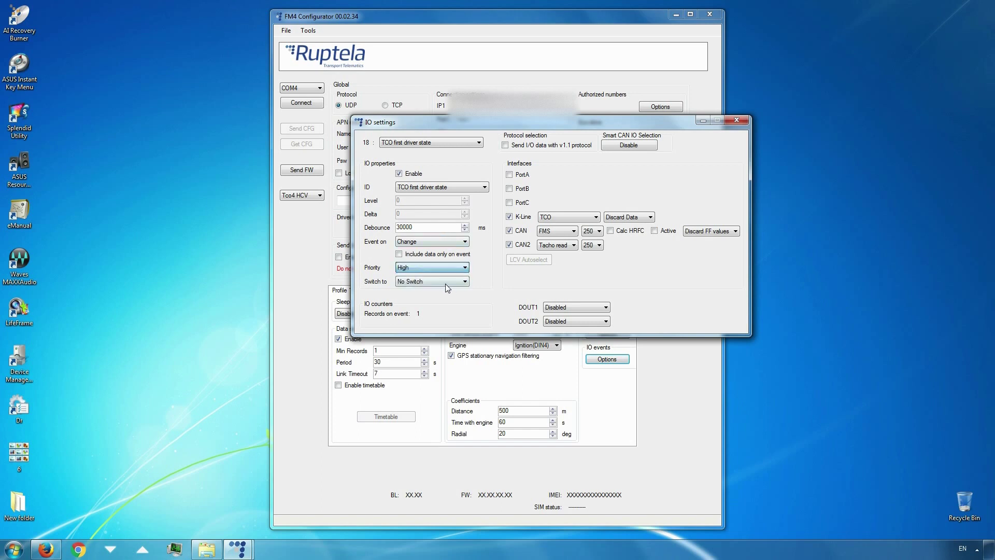
Step: Set the priority of the TCO second driver ID event in IO slot 19 to High
left_click(456, 144)
left_click(448, 163)
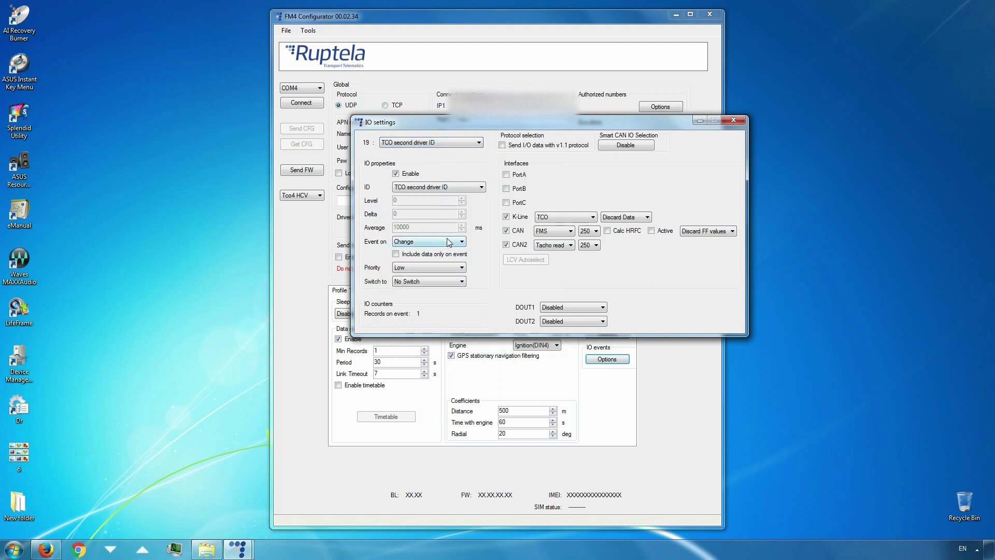
left_click(449, 268)
left_click(442, 282)
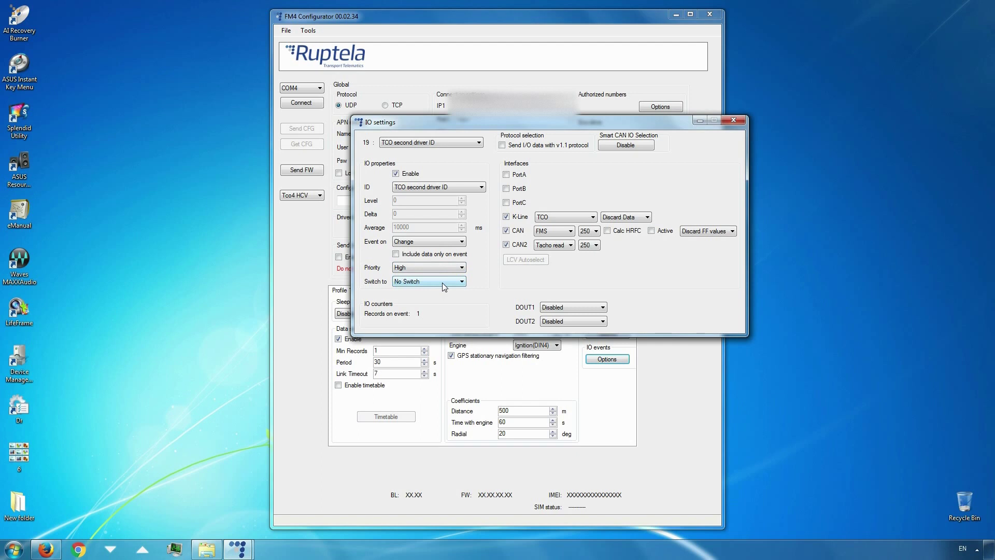
Step: Set the priority of the TCO second driver state event in IO slot 20 to High and close the IO settings
left_click(454, 144)
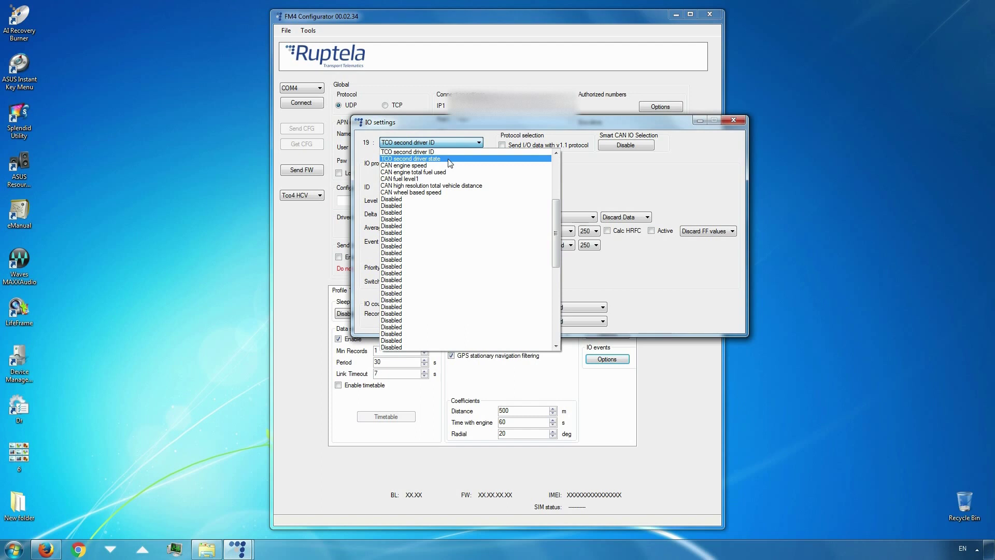
left_click(450, 159)
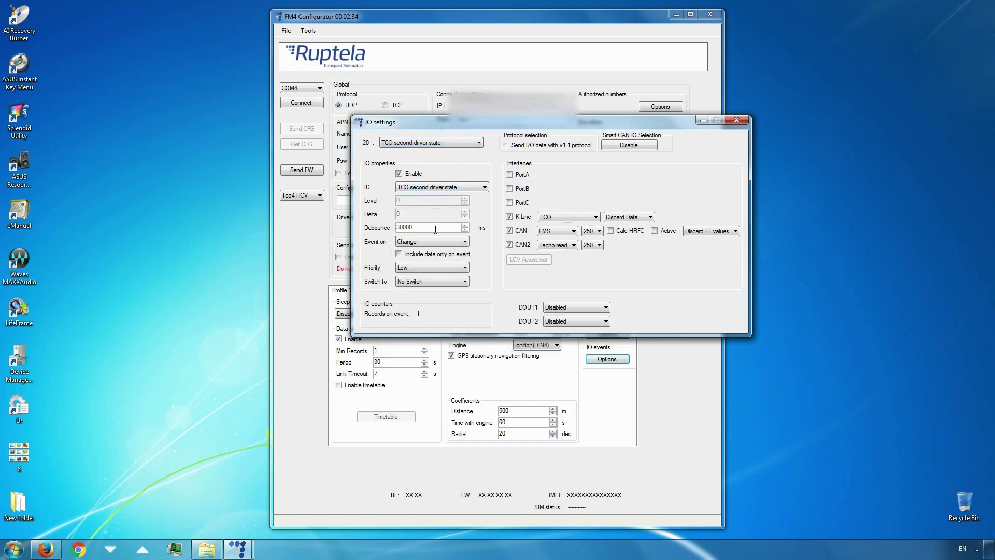
left_click(442, 269)
left_click(435, 281)
left_click(731, 122)
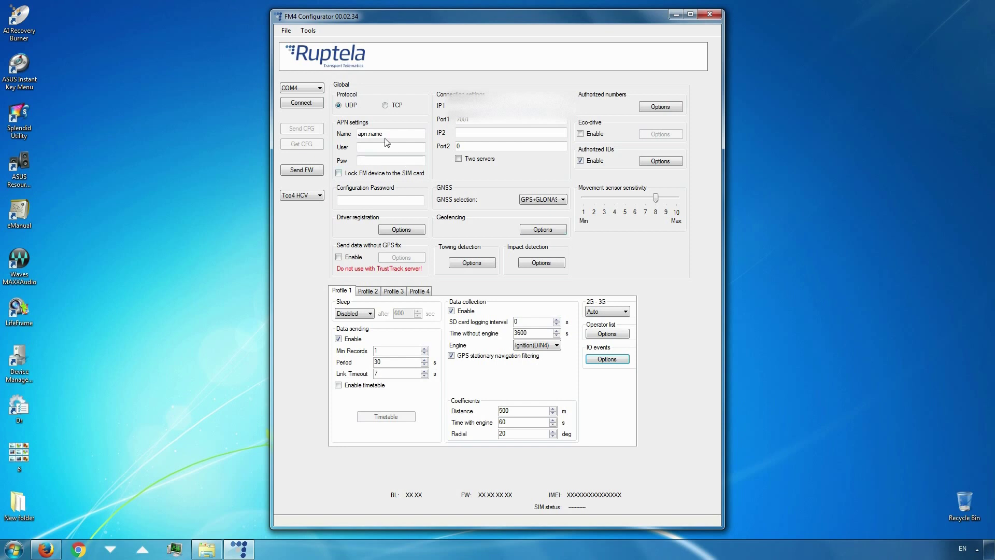
Step: Connect to the tracker through port COM11
left_click(321, 89)
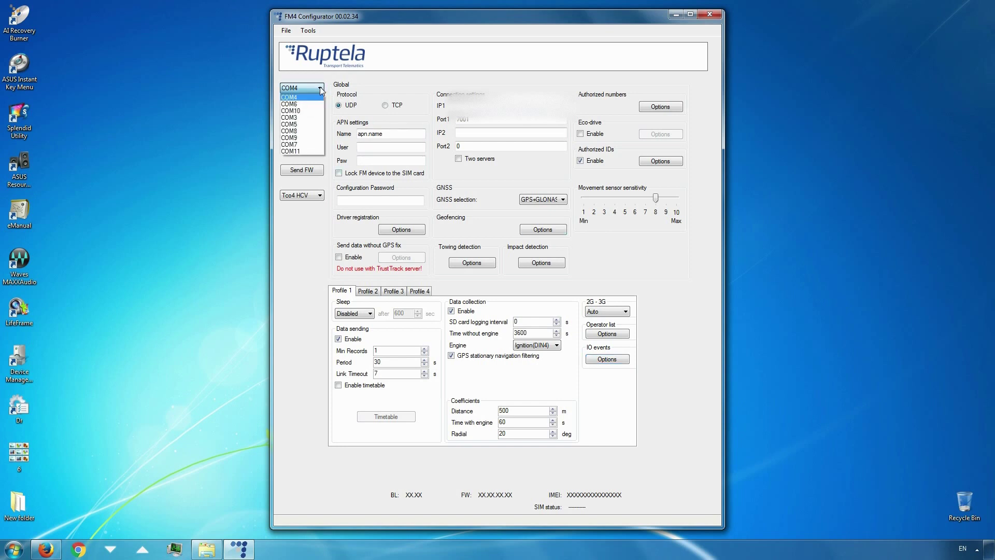
left_click(307, 151)
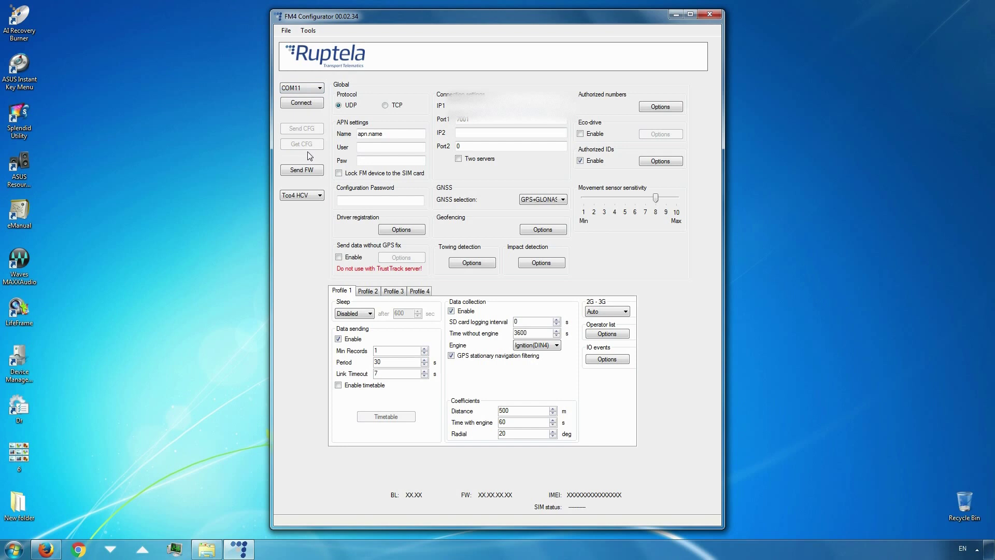
left_click(313, 108)
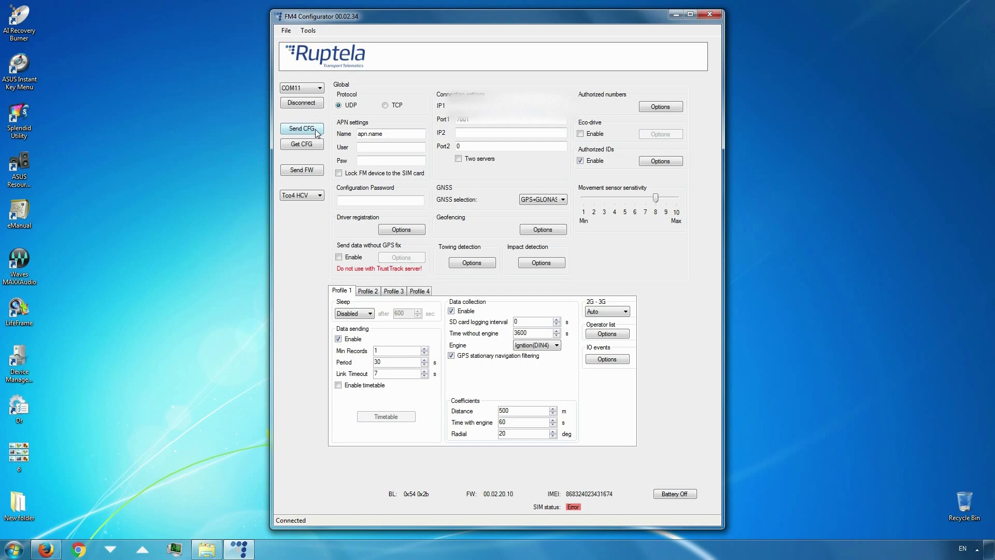
Step: Send the configuration to the tracker and disconnect from it
left_click(316, 129)
left_click(315, 104)
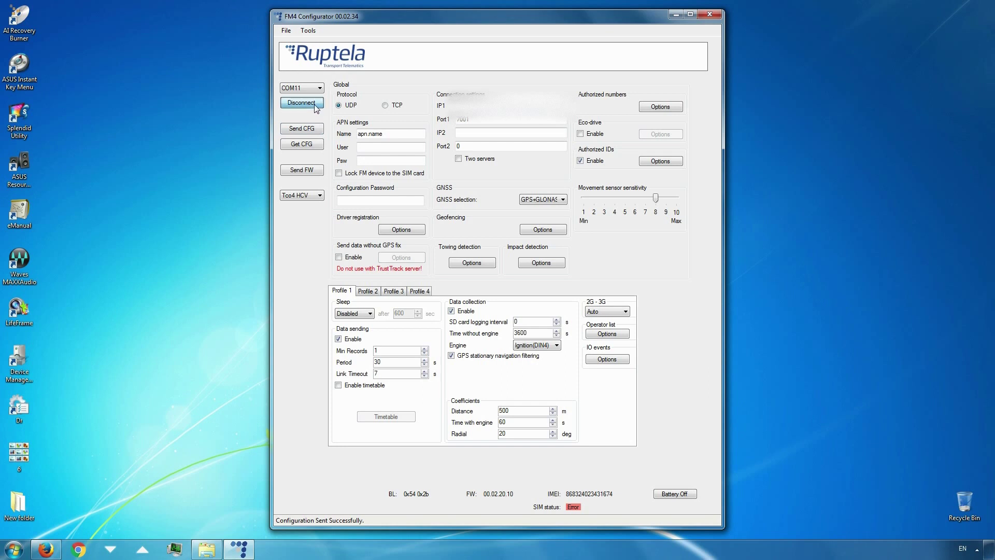